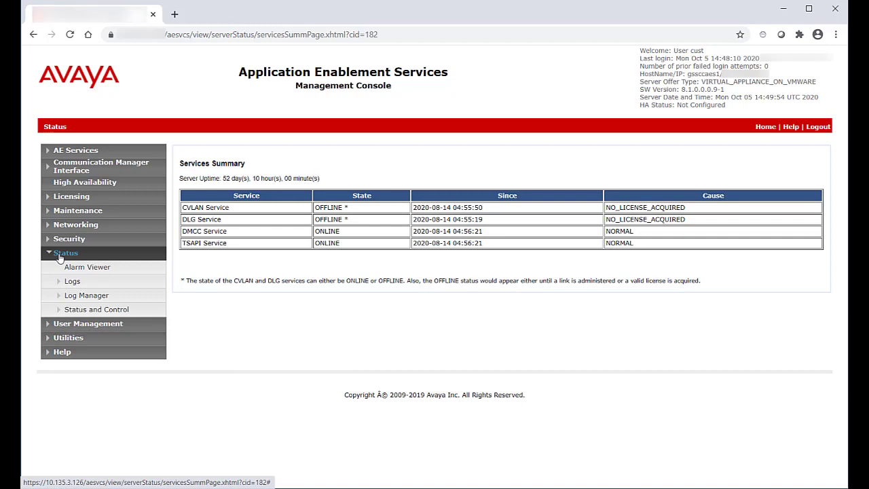
# Step: Open the Trace Logging Levels page in Log Manager, set TSAPI Service tracing to Everything on and apply the change
pyautogui.click(81, 298)
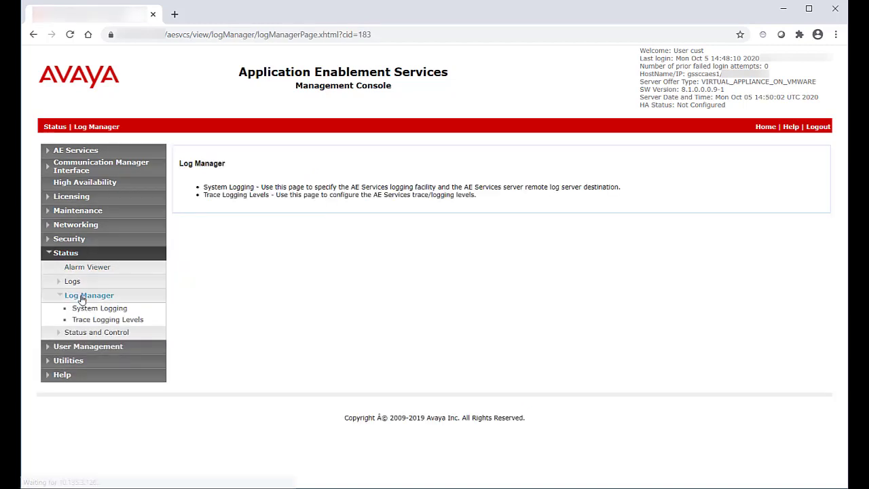
pyautogui.click(103, 323)
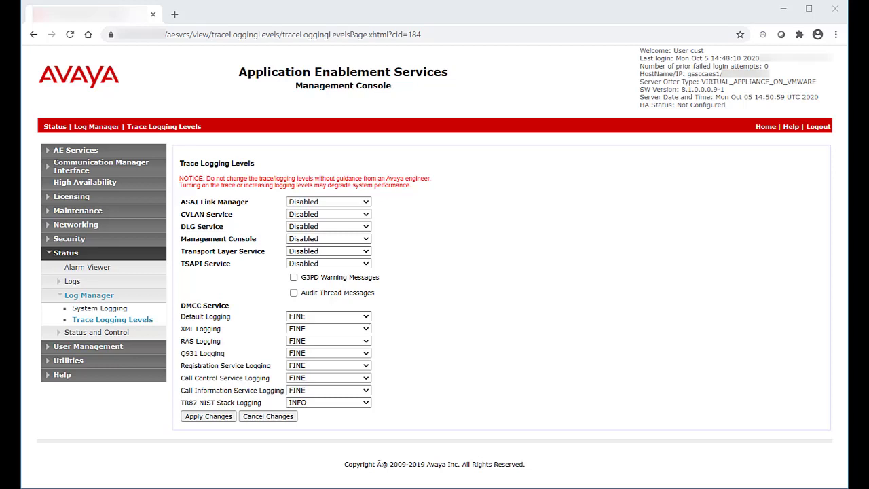
pyautogui.click(366, 265)
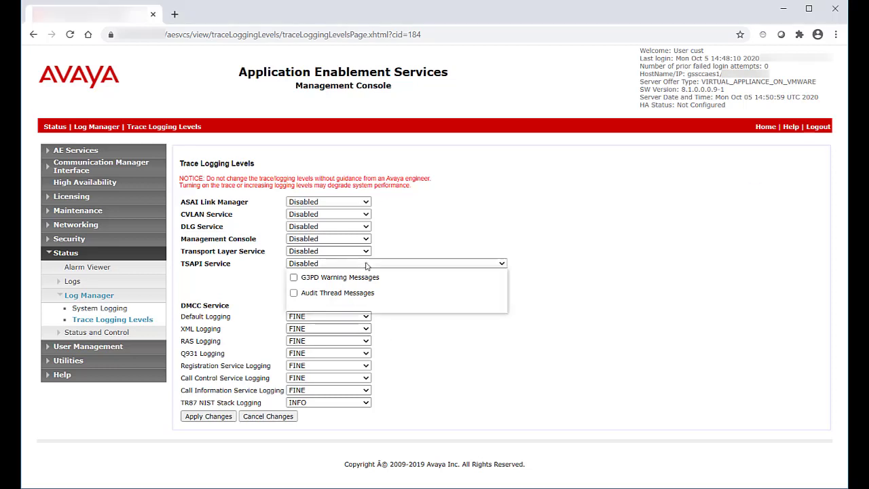
pyautogui.click(360, 281)
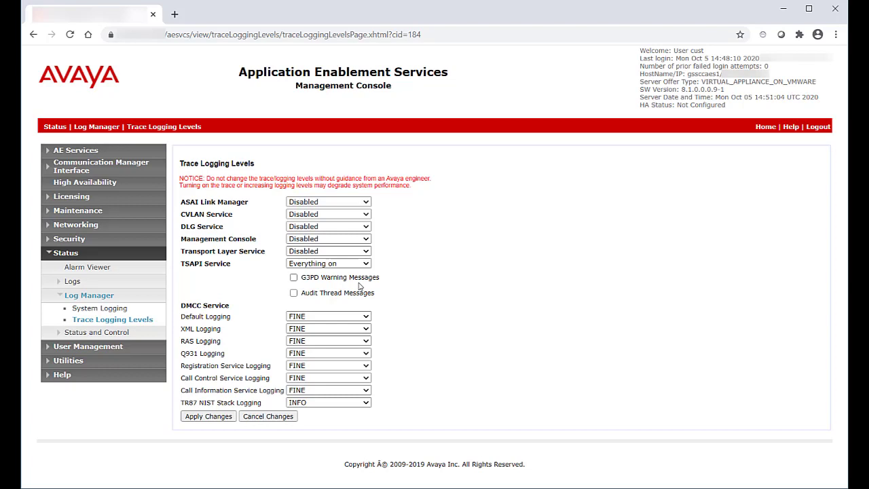
pyautogui.click(207, 416)
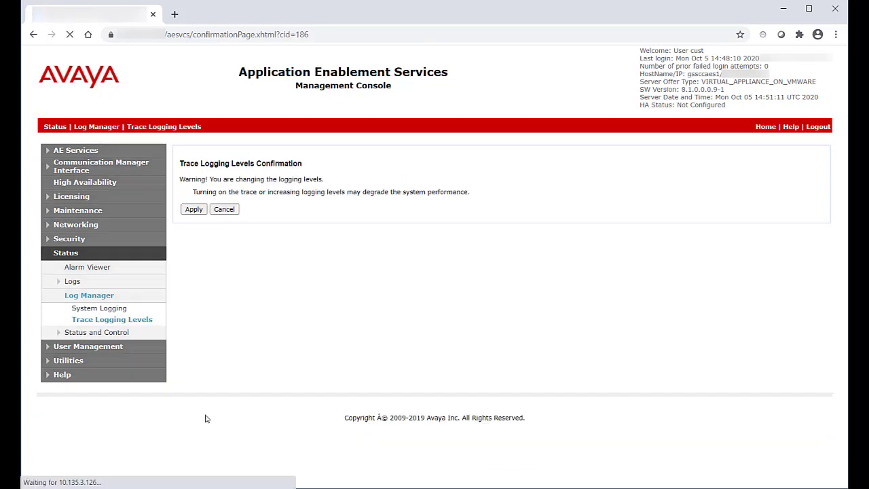
pyautogui.click(195, 211)
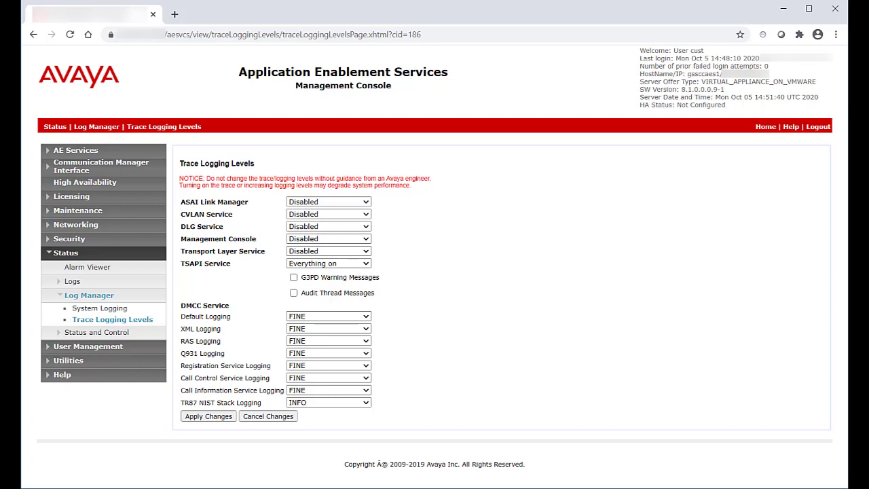
# Step: Set TSAPI Service tracing to Disabled and apply the logging level change
pyautogui.click(365, 263)
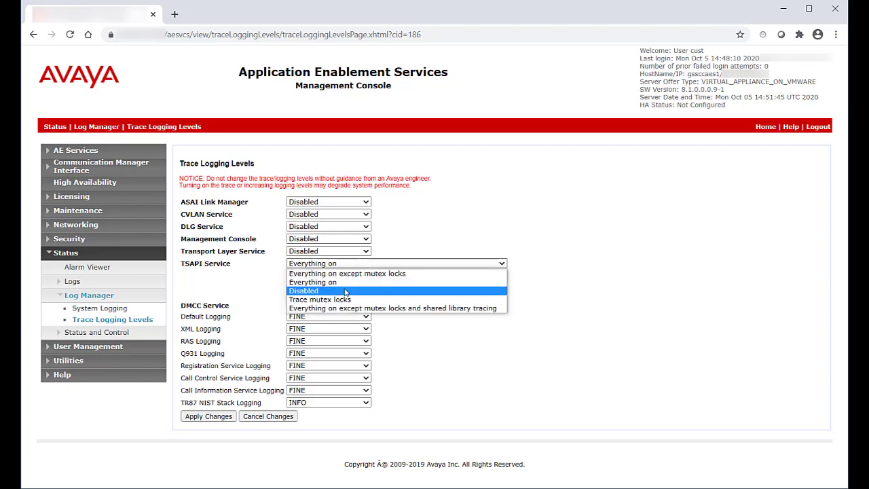
pyautogui.click(345, 290)
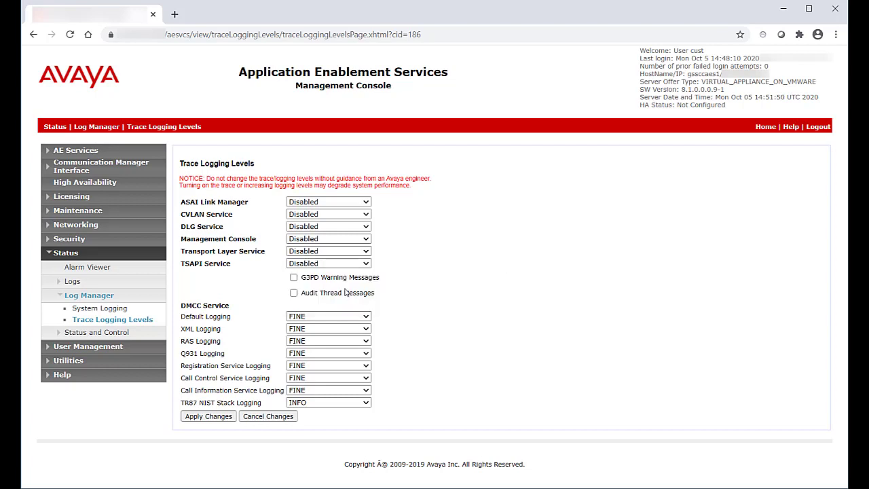
pyautogui.click(208, 417)
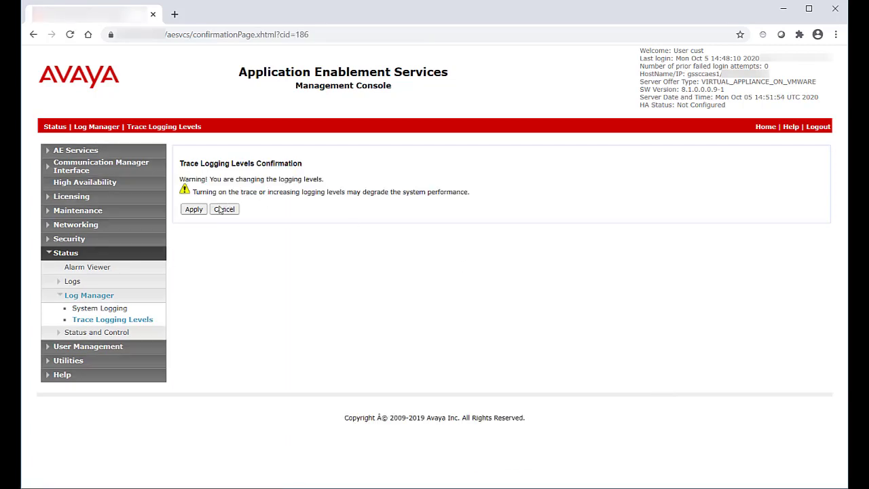
pyautogui.click(194, 210)
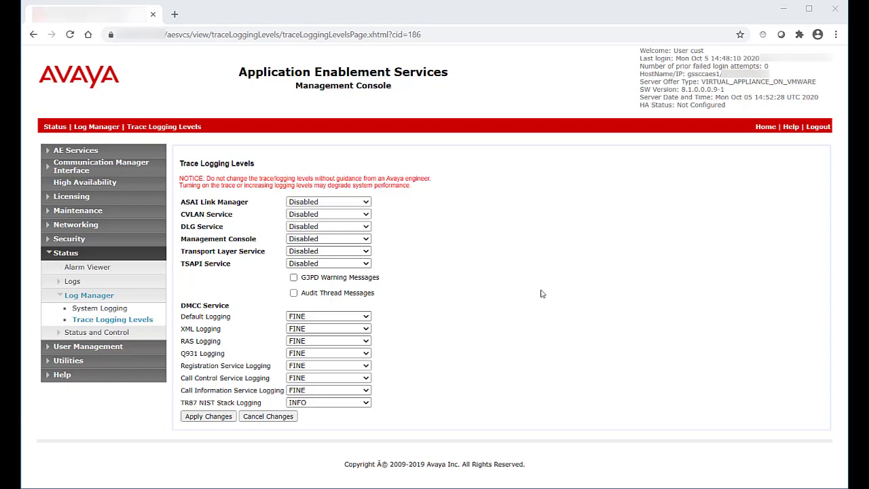
# Step: Set the DMCC Default, XML and Call Control Service logging levels to FINEST and apply the changes
pyautogui.click(367, 317)
pyautogui.click(367, 317)
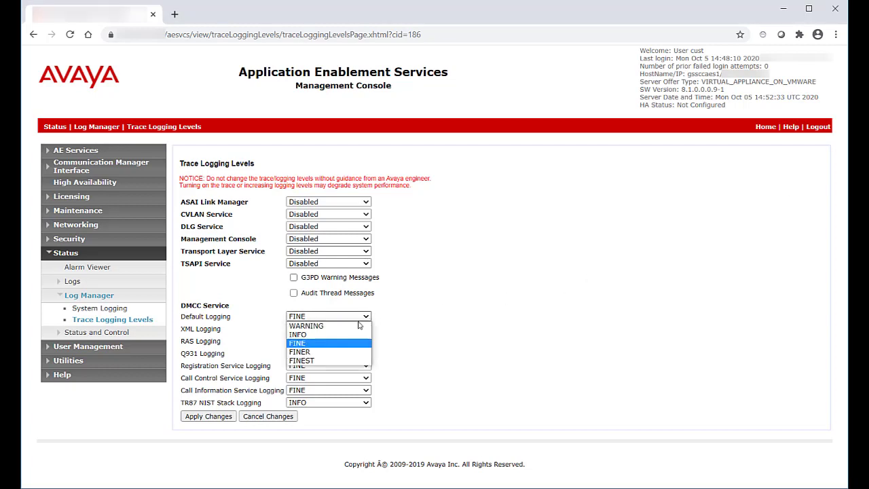
pyautogui.click(347, 361)
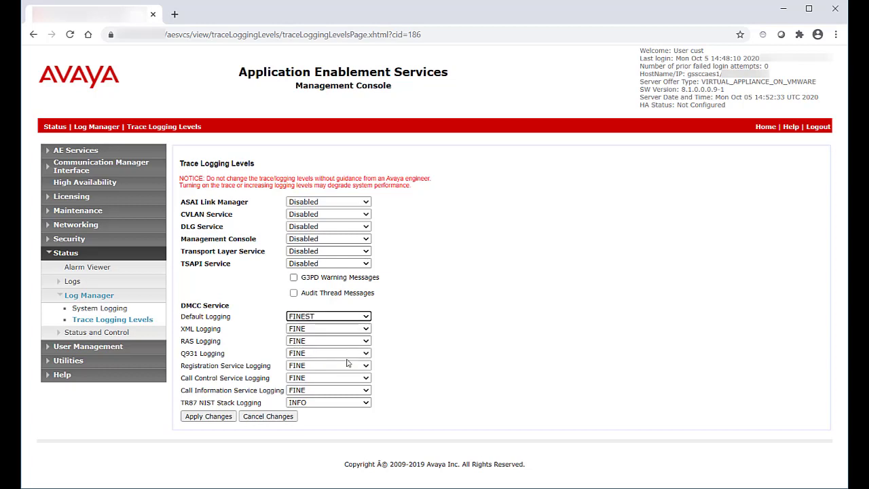
pyautogui.click(364, 330)
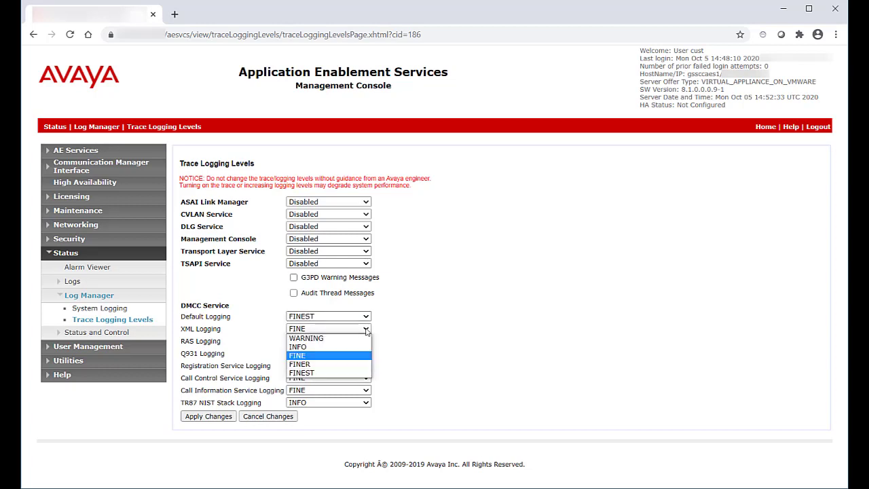
pyautogui.click(348, 372)
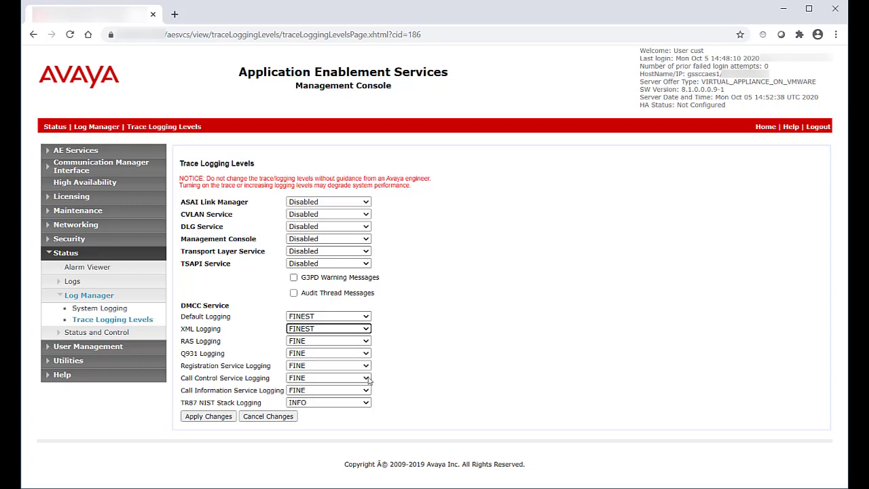
pyautogui.click(368, 378)
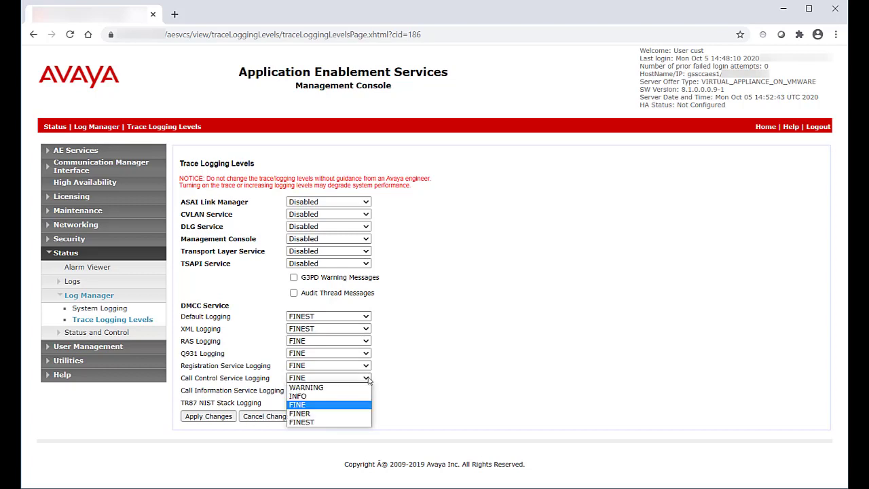
pyautogui.click(326, 422)
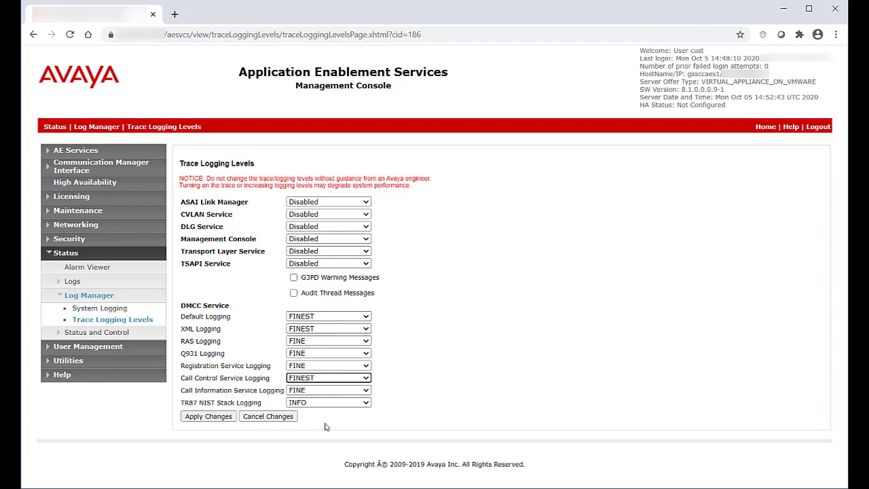
pyautogui.click(209, 416)
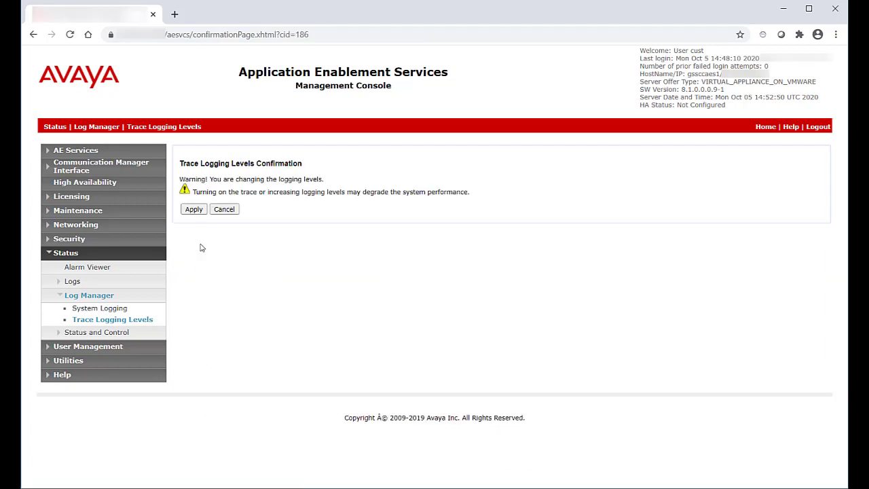
pyautogui.click(194, 210)
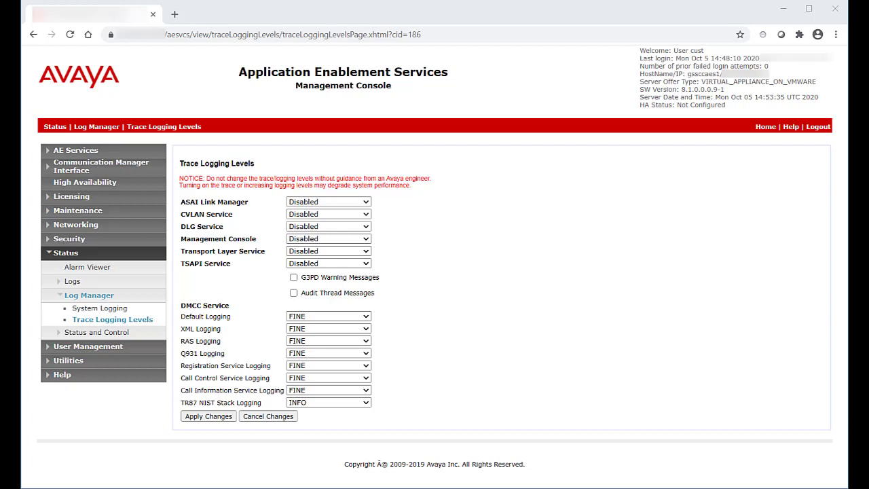
# Step: Set the DMCC Default, RAS, Q931 and Registration Service logging levels to FINEST and apply the changes
pyautogui.click(338, 318)
pyautogui.click(332, 361)
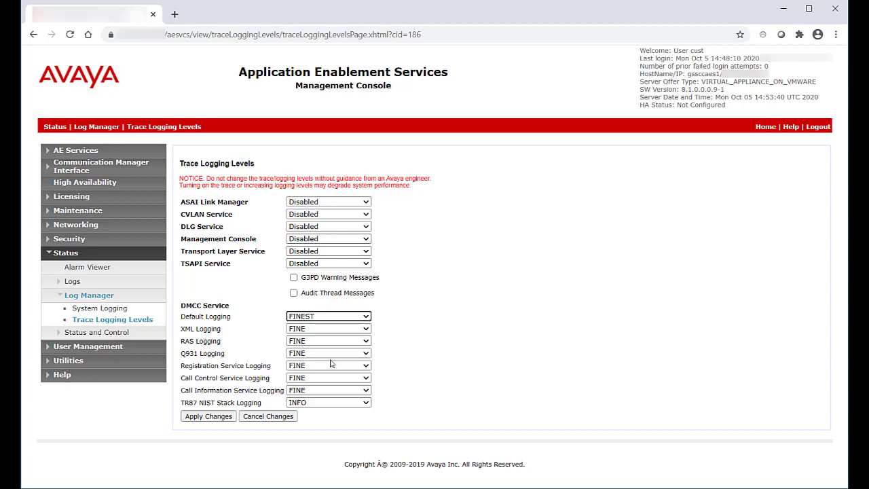
pyautogui.click(356, 341)
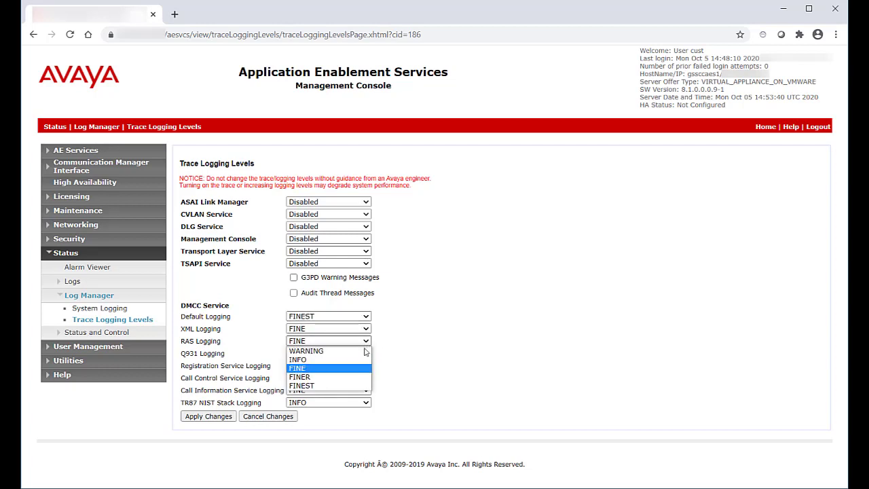
pyautogui.click(353, 385)
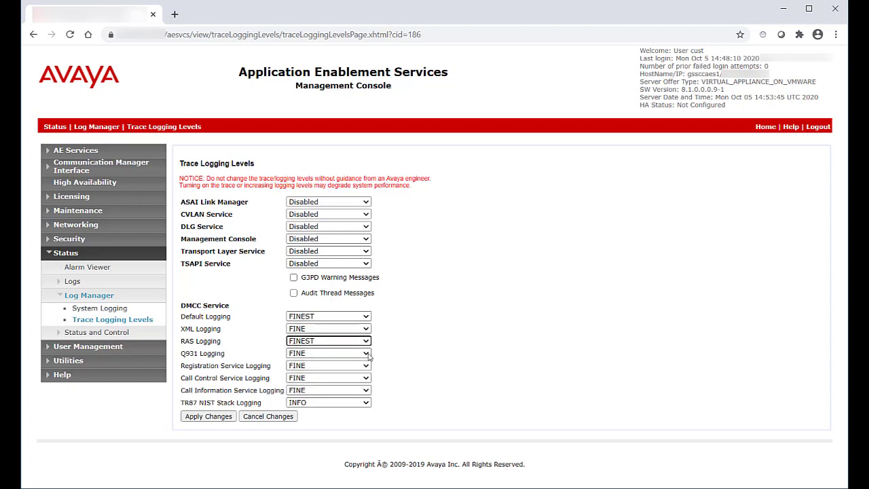
pyautogui.click(366, 353)
pyautogui.click(353, 397)
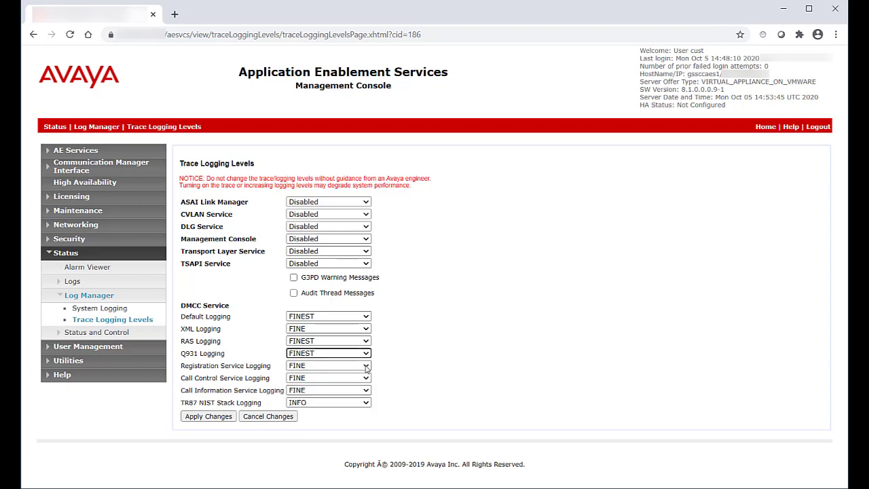
pyautogui.click(367, 366)
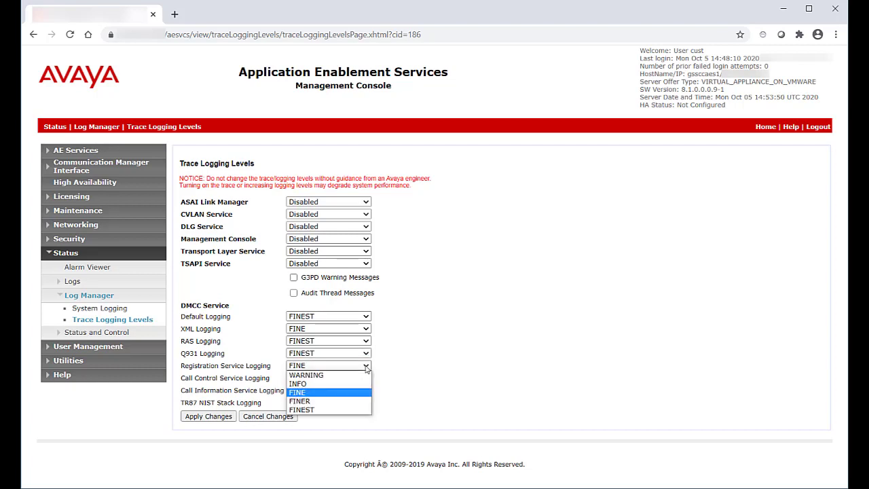
pyautogui.click(338, 411)
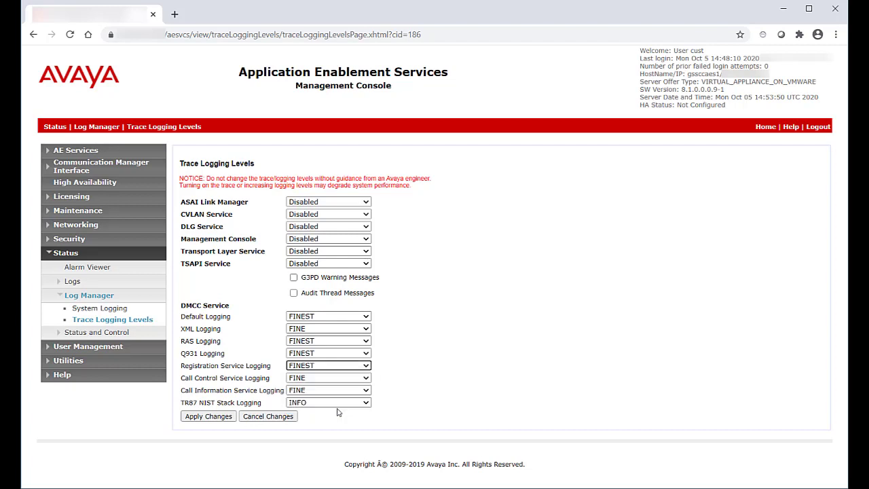
pyautogui.click(213, 420)
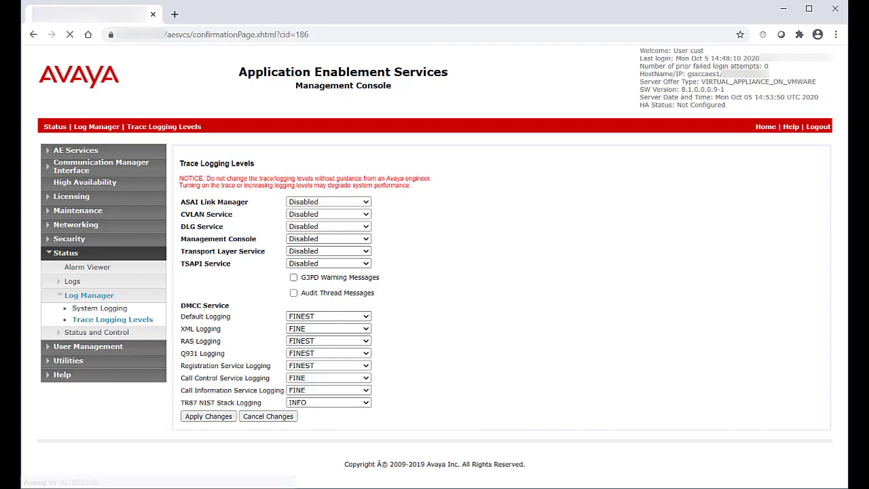
pyautogui.click(195, 210)
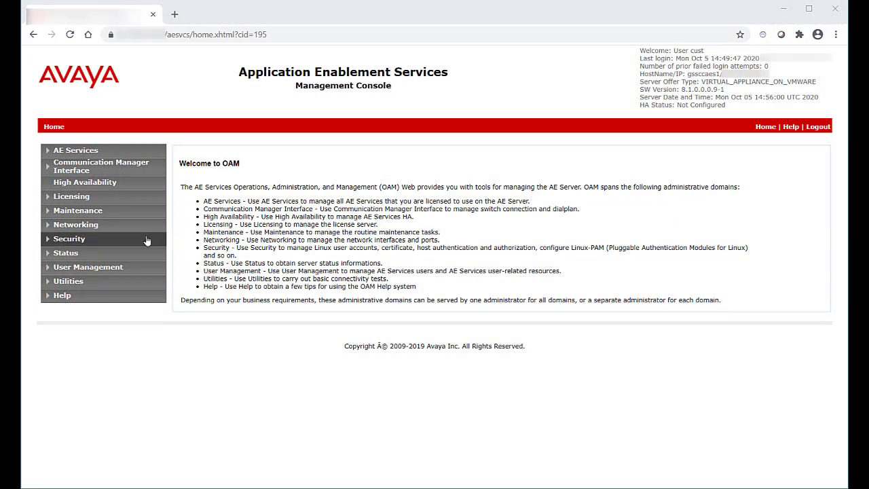
# Step: Open the Error Logs list among the server's status logs
pyautogui.click(70, 258)
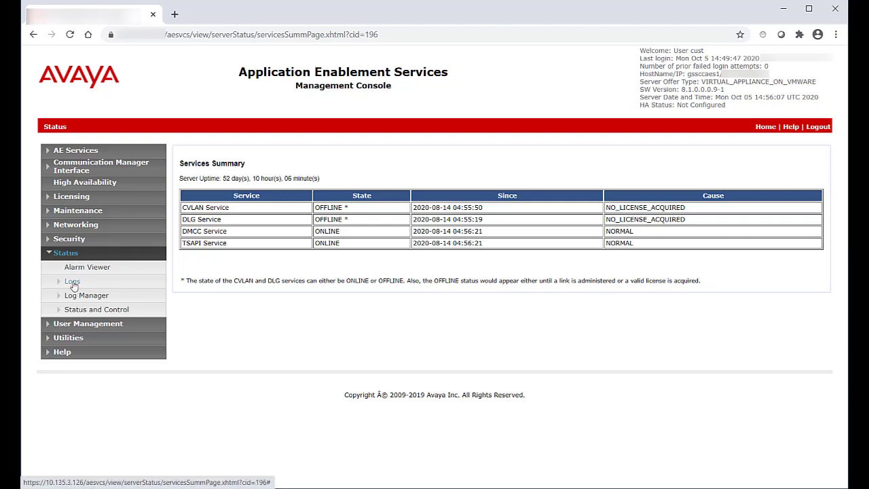
pyautogui.click(72, 282)
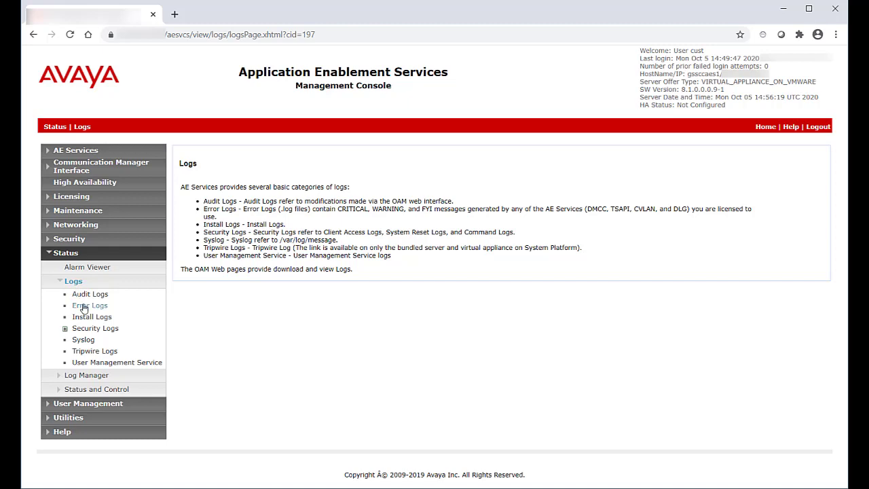
pyautogui.click(83, 309)
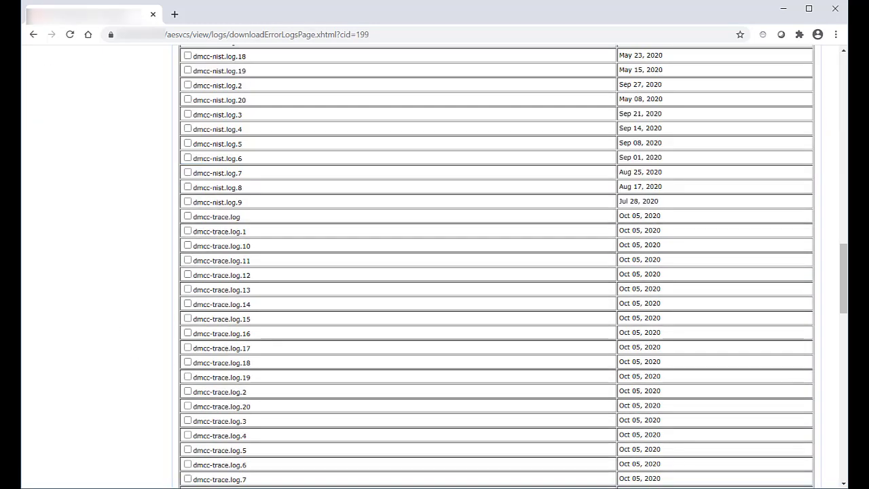
# Step: Download dmcc-trace.log from the error logs and open the log file from the downloaded zip archive
pyautogui.click(188, 216)
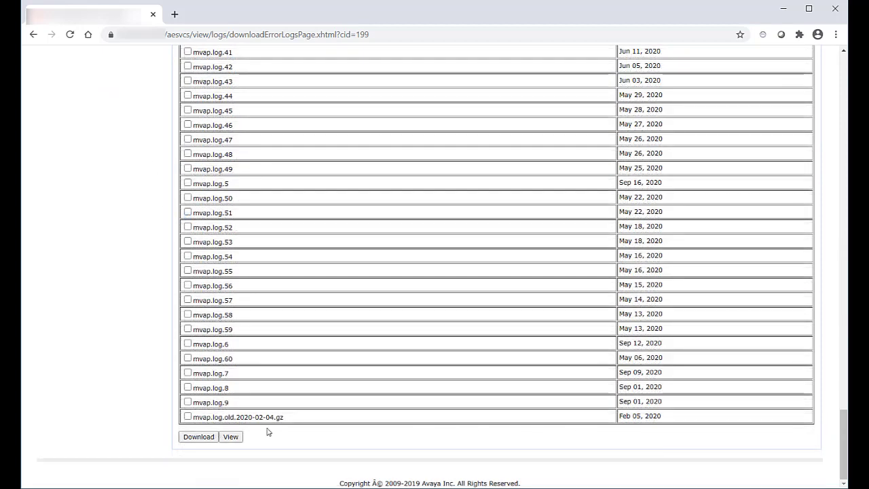
pyautogui.click(203, 439)
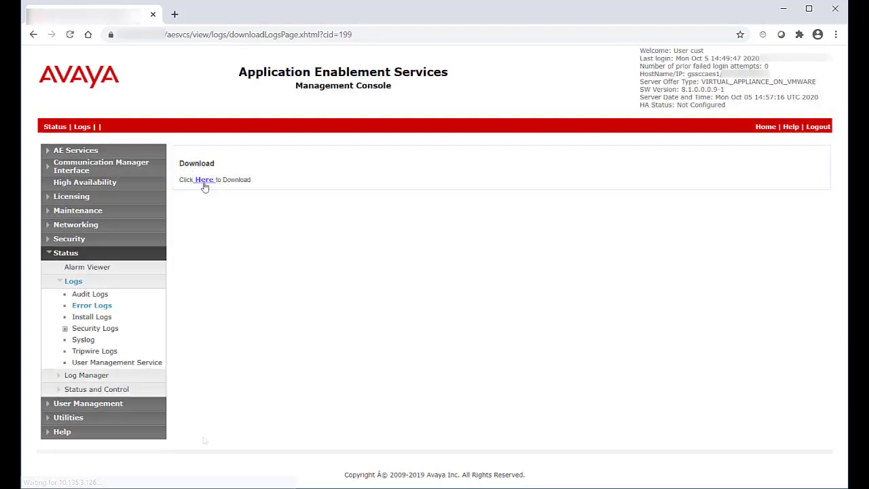
pyautogui.click(204, 181)
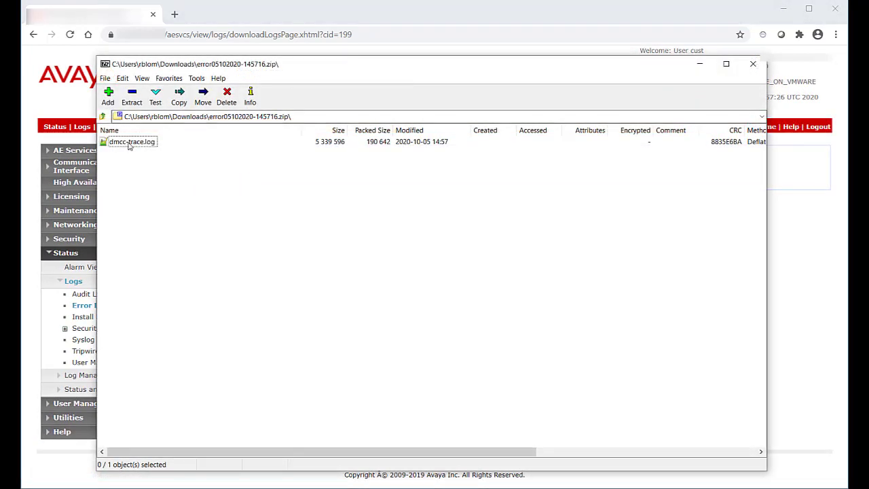
pyautogui.doubleClick(129, 143)
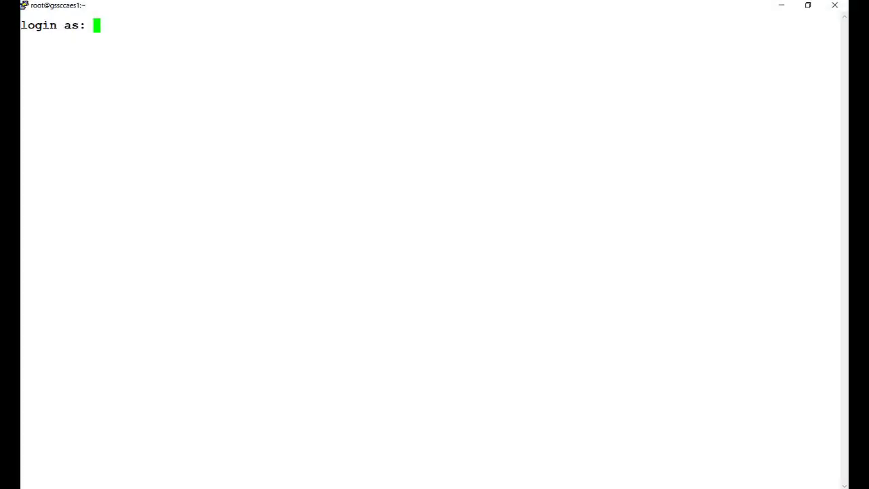
# Step: In the SSH terminal, log in to the AE Services server as cust with the account password
pyautogui.write('cust')
pyautogui.press('Return')
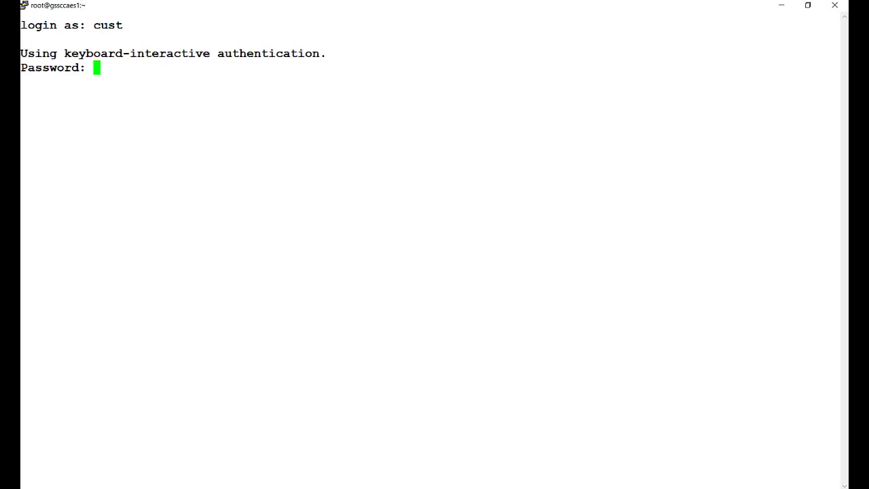
pyautogui.press('Return')
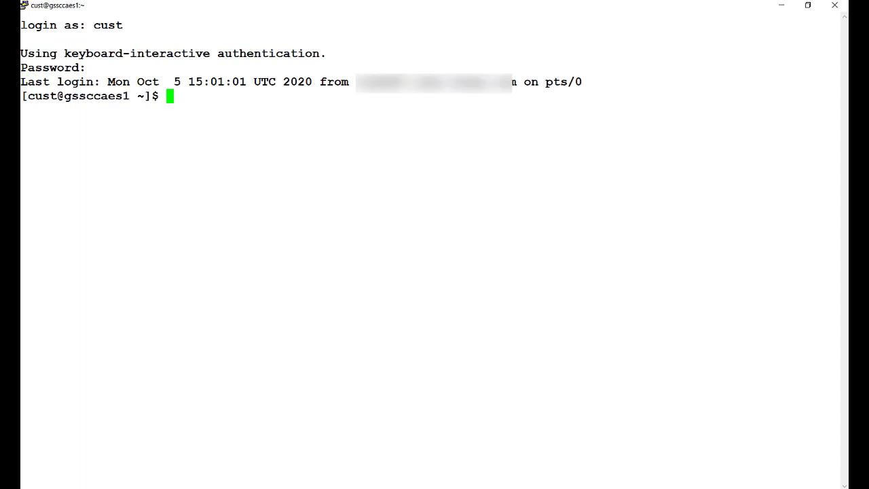
# Step: Switch from cust to the root user with a login shell (su -), entering the root password
pyautogui.write('su -')
pyautogui.press('Return')
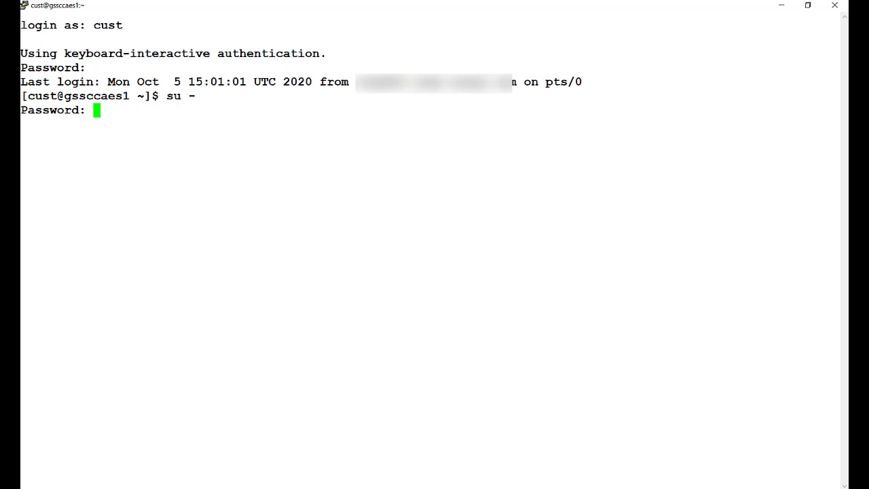
pyautogui.press('Return')
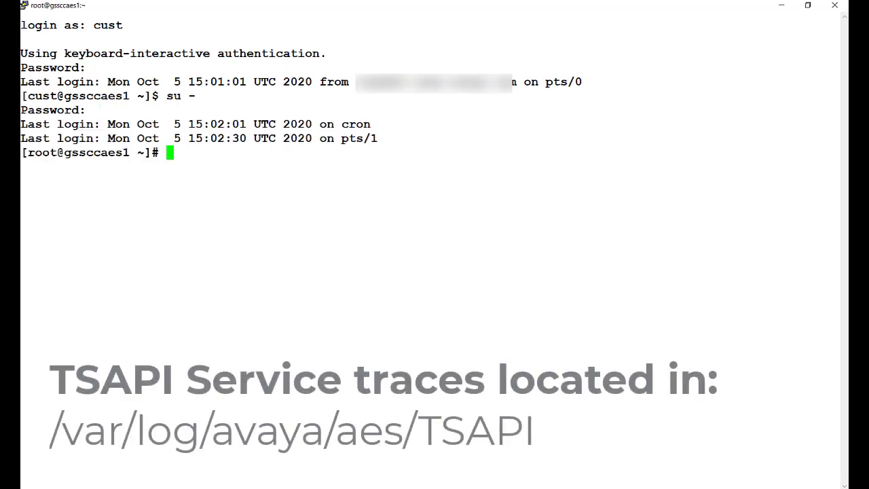
# Step: Change to /var/log/avaya/aes/TSAPI and list its .out trace files in long format, oldest first, with ls -ltr *.out
pyautogui.write('cd /v')
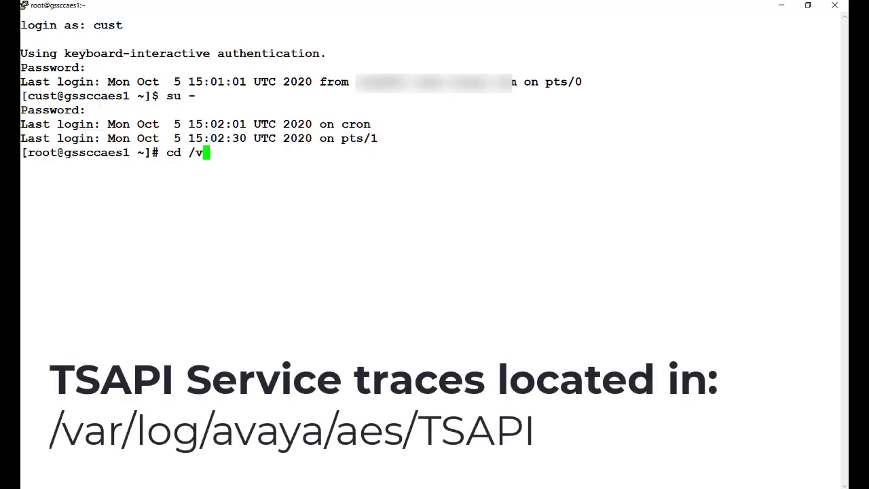
pyautogui.write('ar/log/avaya')
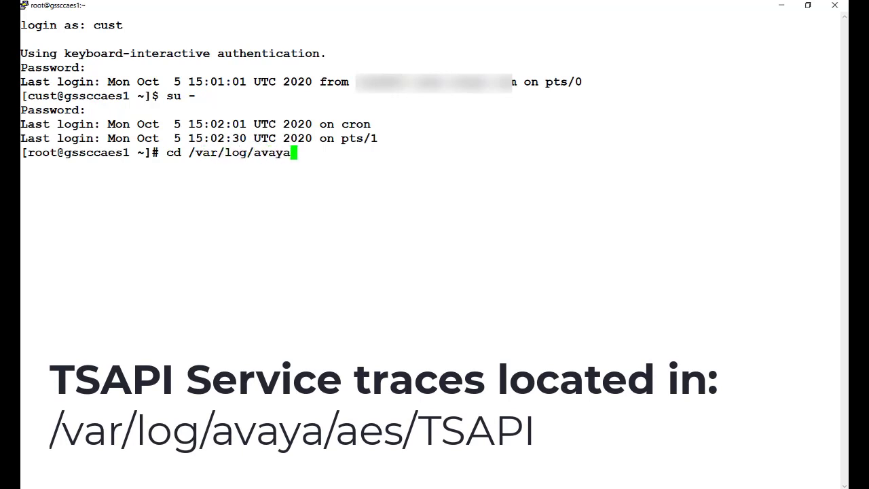
pyautogui.write('/aes/')
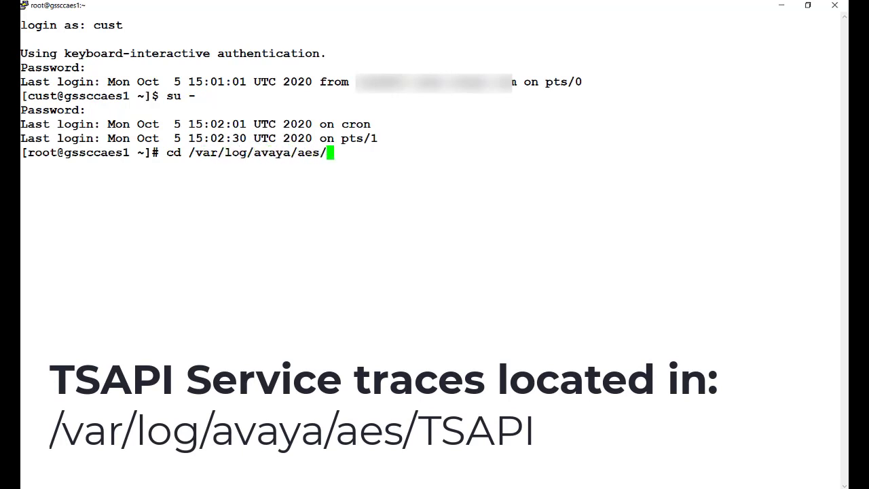
pyautogui.write('TSAPI')
pyautogui.press('Return')
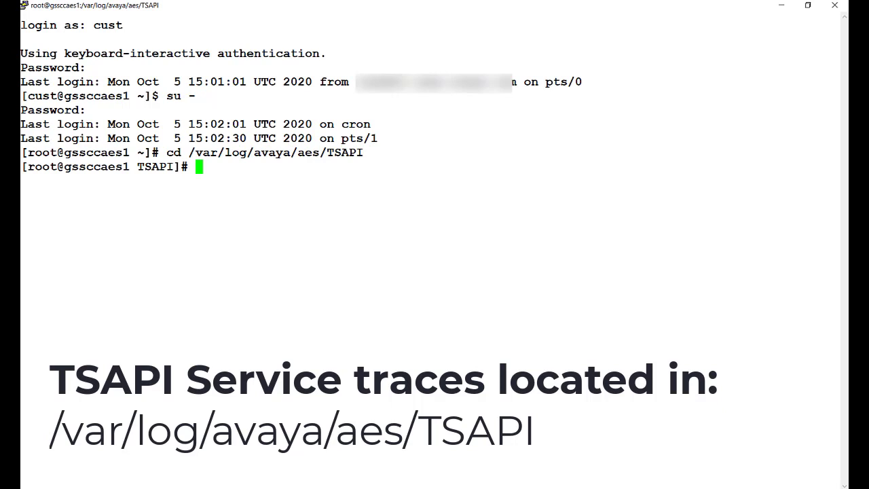
pyautogui.write('ls -ltr *.out')
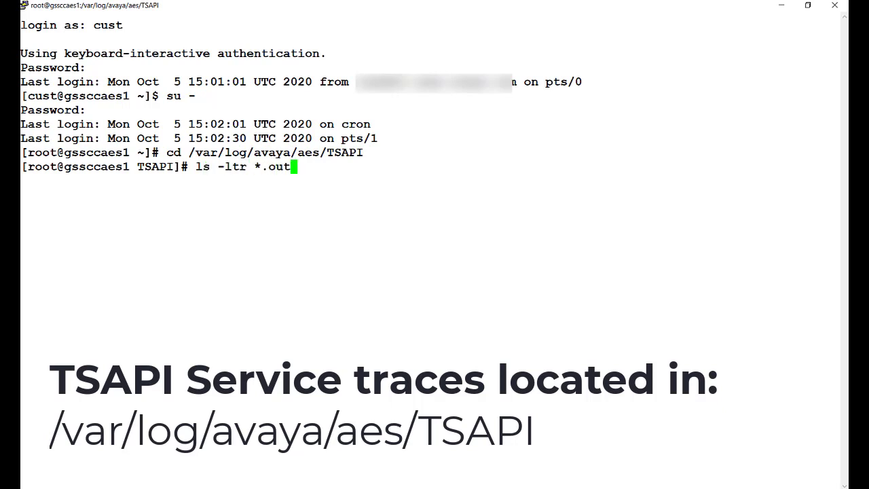
pyautogui.press('Return')
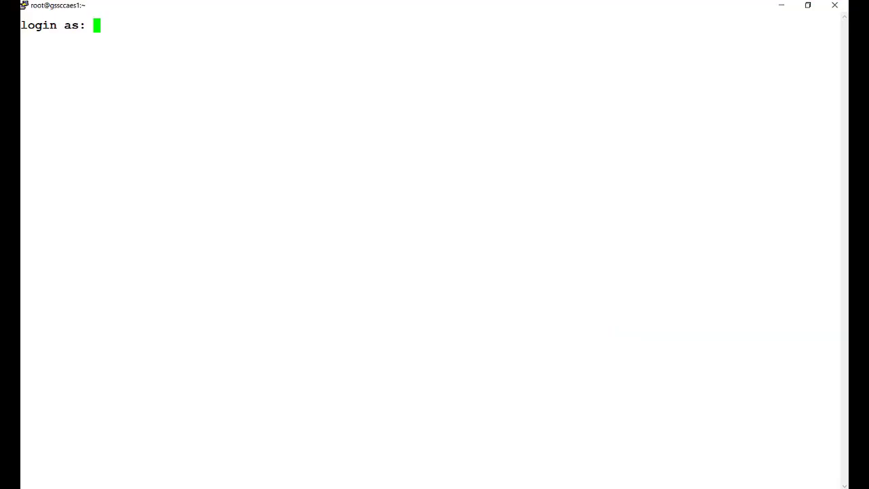
# Step: Log in to the new SSH session as cust with the account password
pyautogui.write('cust')
pyautogui.press('Return')
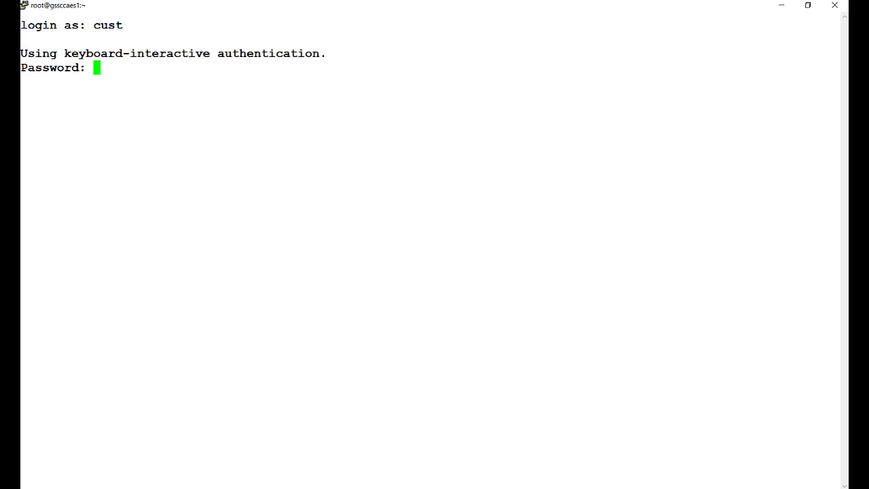
pyautogui.press('Return')
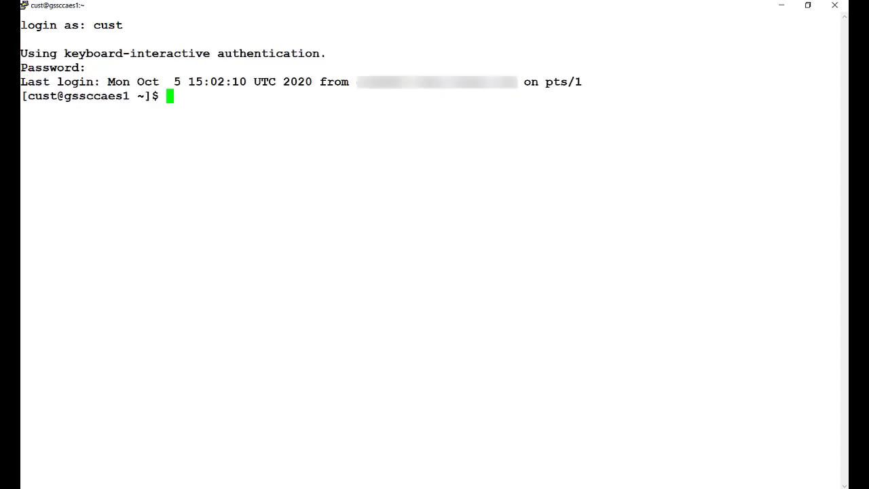
# Step: Change to the /var/log/avaya/aes directory and list the DMCC trace files with ls dmcc*
pyautogui.write('cd /var/lo')
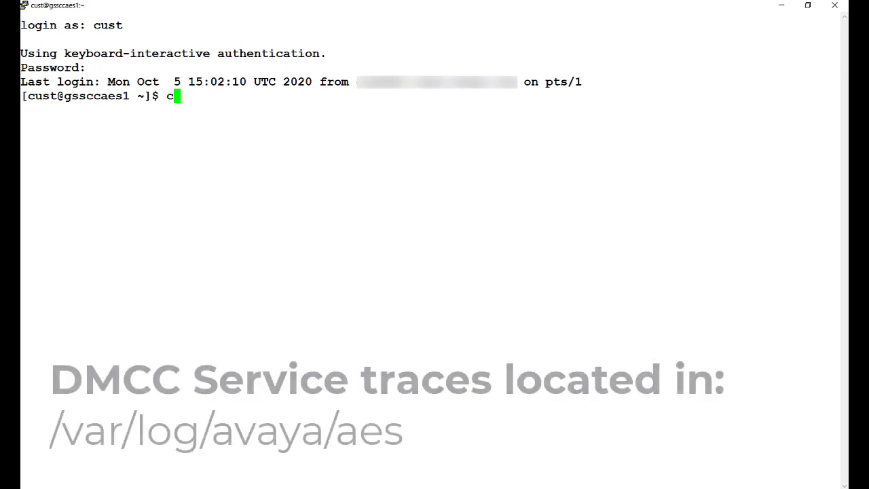
pyautogui.write('g')
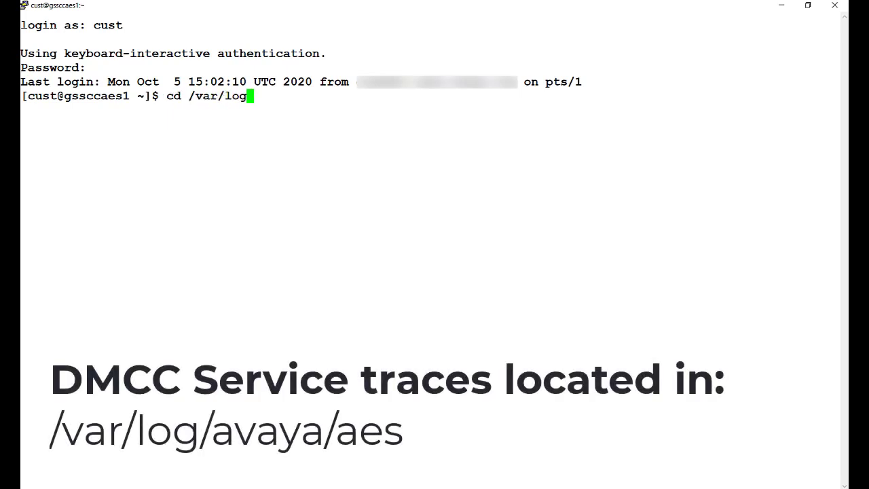
pyautogui.write('/avaya/aes')
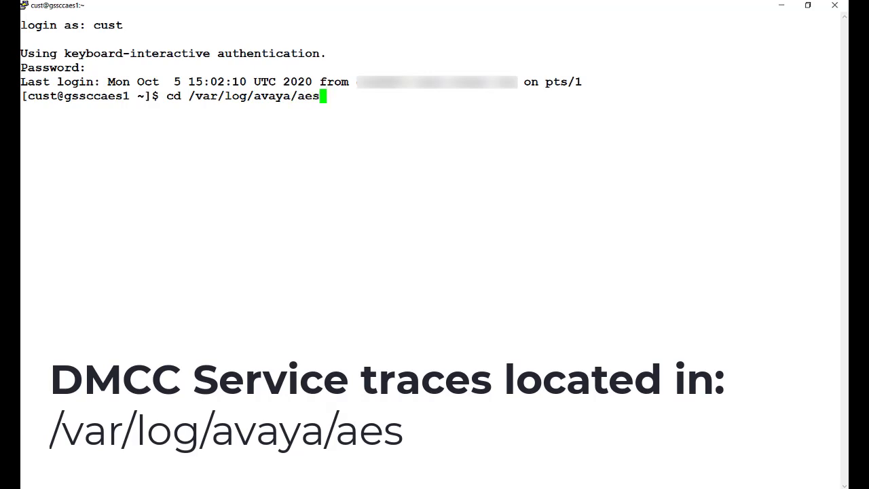
pyautogui.press('Return')
pyautogui.write('ls dmcc*')
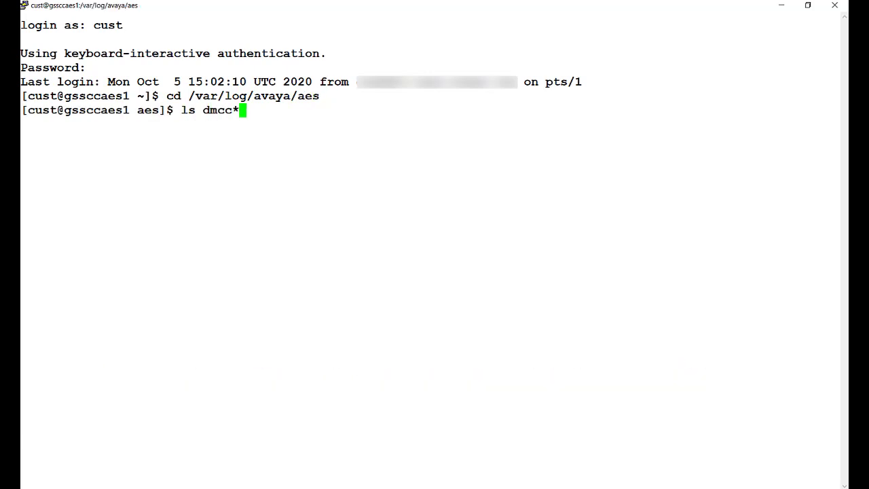
pyautogui.press('Return')
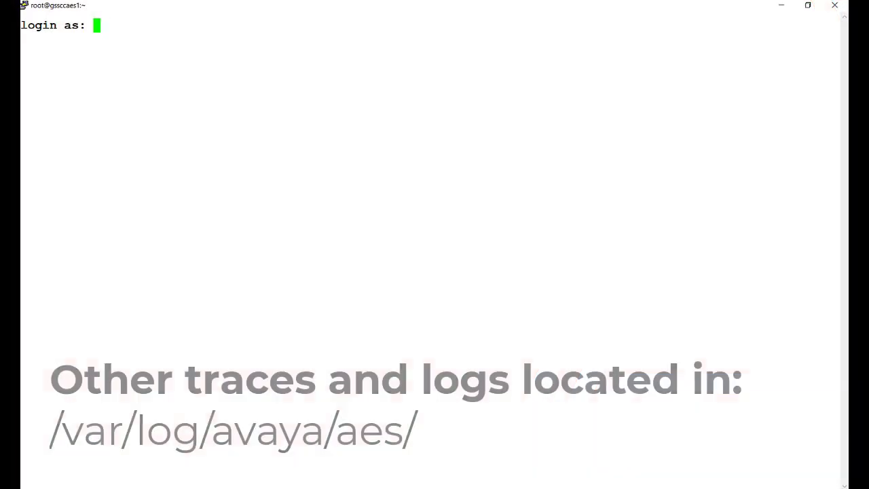
# Step: Log in to the AE Services server again as cust, entering the account password
pyautogui.write('cust')
pyautogui.press('Return')
pyautogui.press('Return')
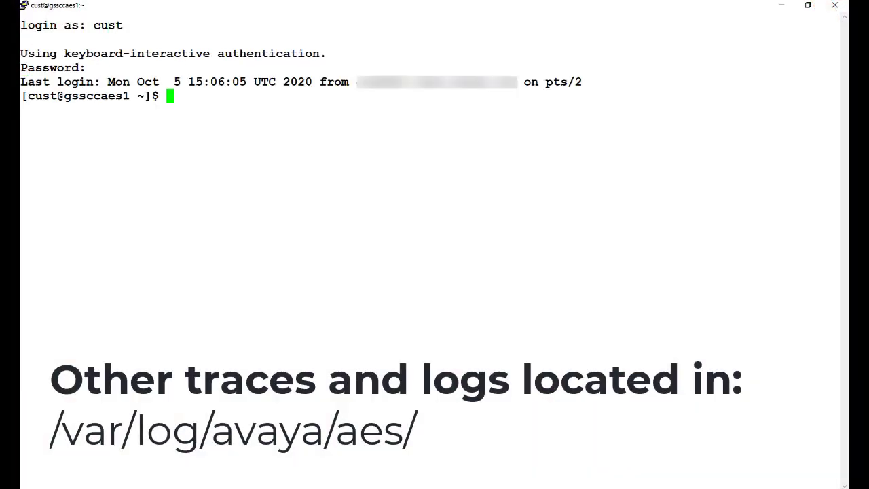
# Step: Change to the /var/log/avaya/aes directory and list the files whose names start with mvap
pyautogui.write('cd /var/log/avaya/aes')
pyautogui.press('Return')
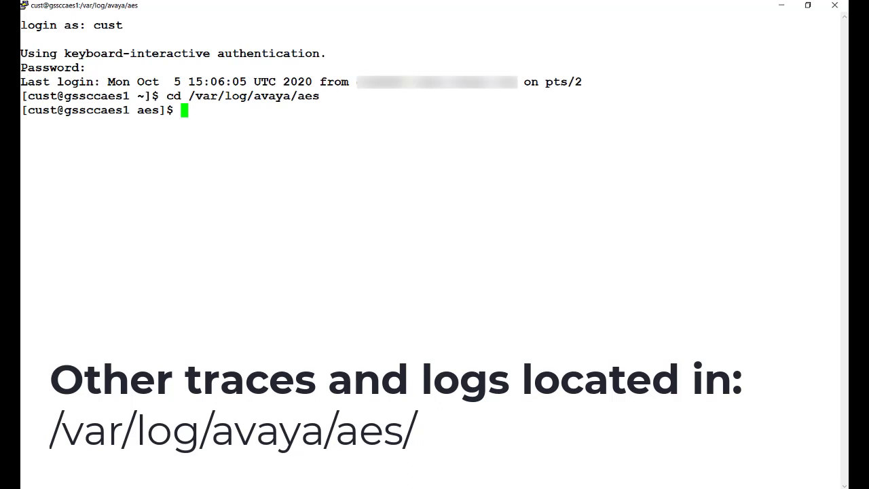
pyautogui.write('ls mvap*')
pyautogui.press('Return')
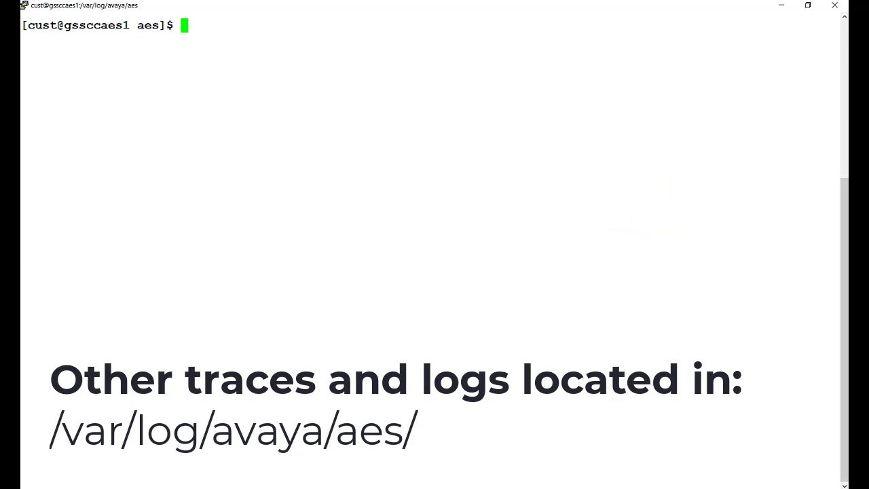
# Step: List the alarm logs in the current directory with ls alarm*
pyautogui.write('ls alar')
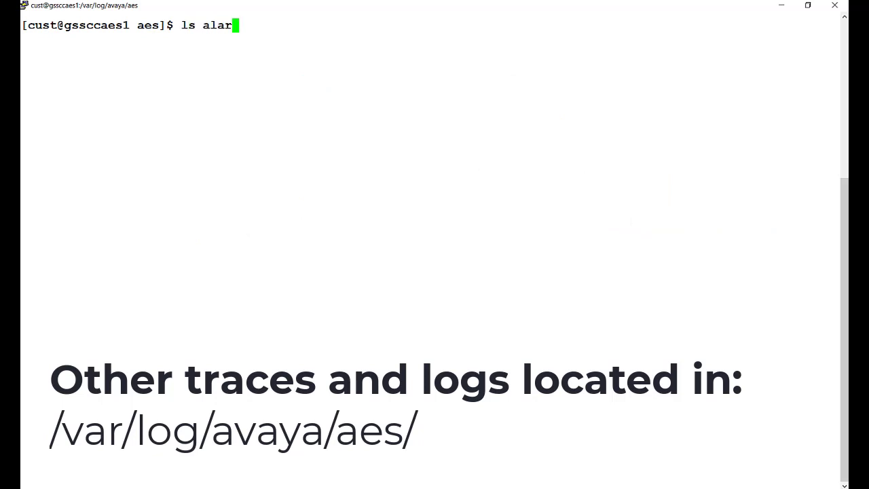
pyautogui.write('m*')
pyautogui.press('Return')
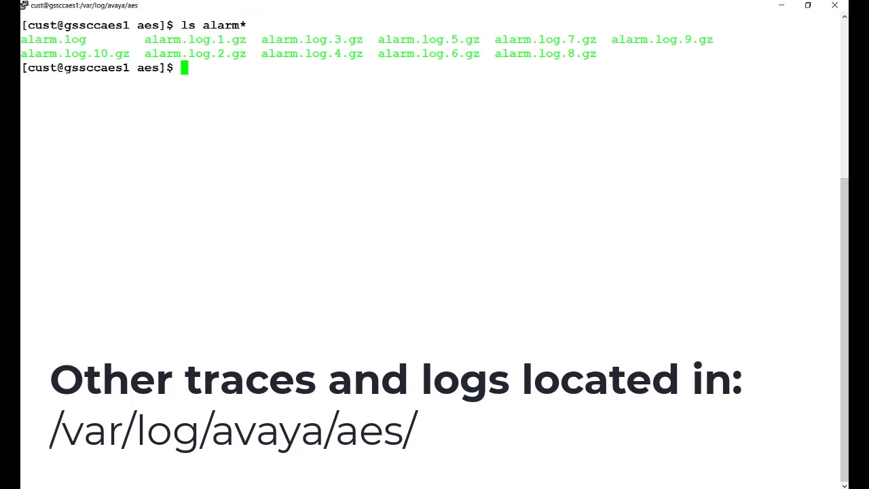
# Step: Clear the terminal screen and list the security logs with ls sec*
pyautogui.hotkey('ctrl', 'l')
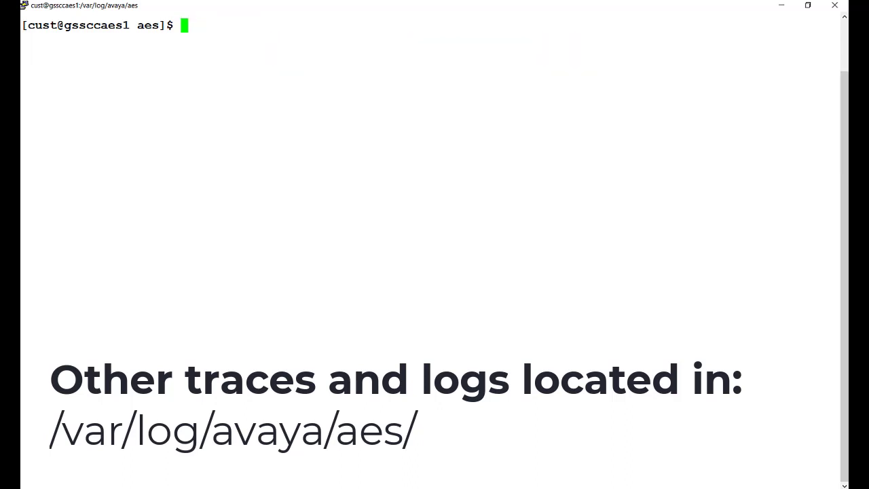
pyautogui.write('ls sec*')
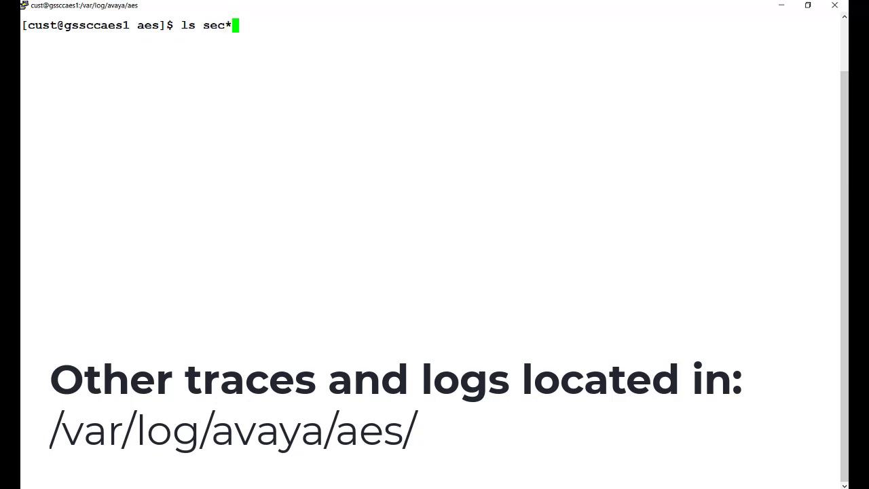
pyautogui.press('Return')
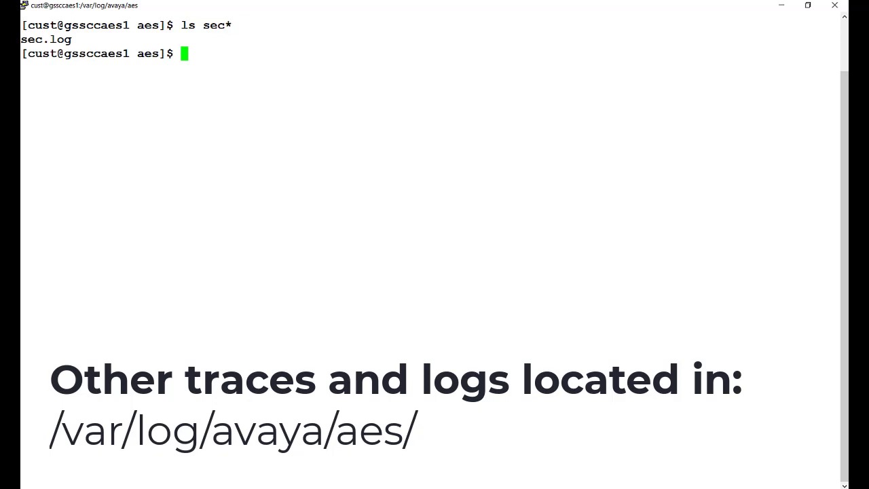
# Step: Clear the terminal screen and list the OAM log directories and their contents with ls oam*
pyautogui.hotkey('ctrl', 'l')
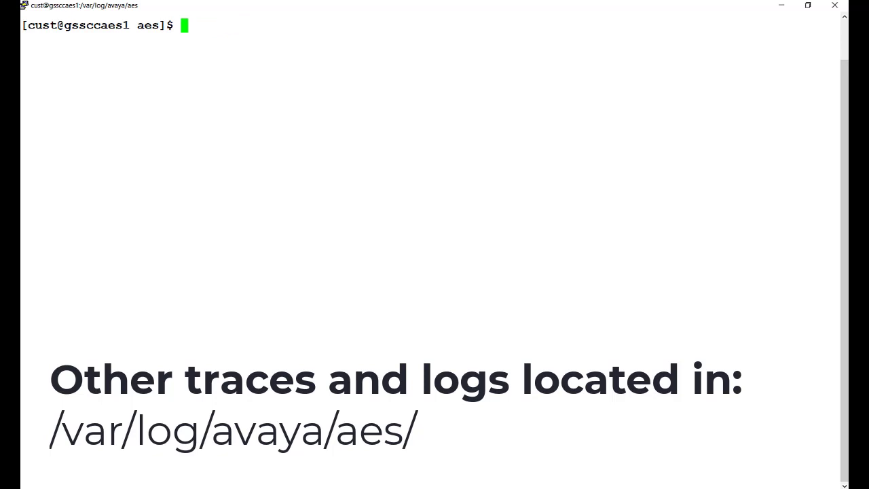
pyautogui.write('ls oam*')
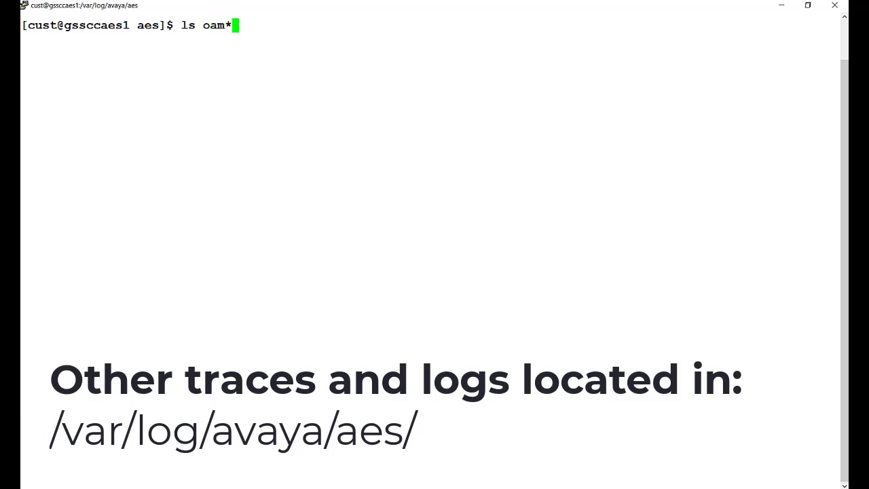
pyautogui.press('Return')
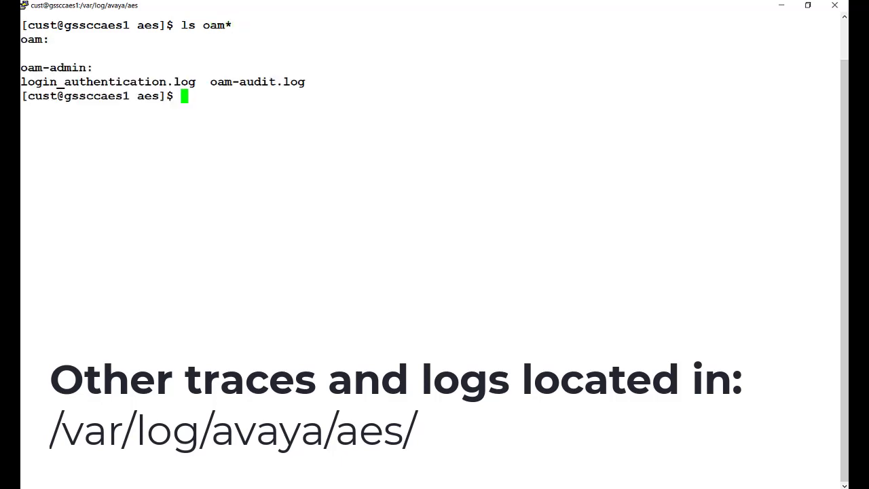